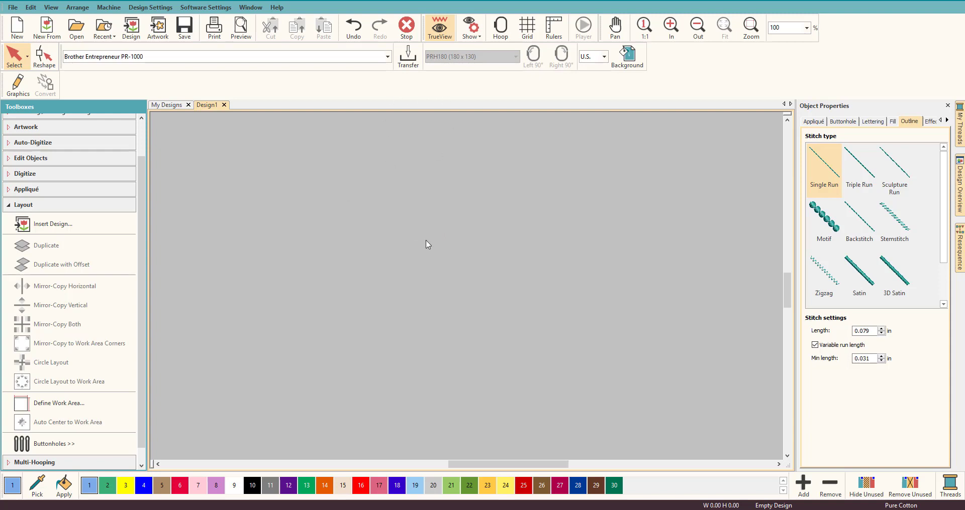
Step: Turn on the grid, zoom in to 195%, and swap the Layout toolbox for the Digitize toolbox
{"action": "left_click", "coordinate": [526, 30]}
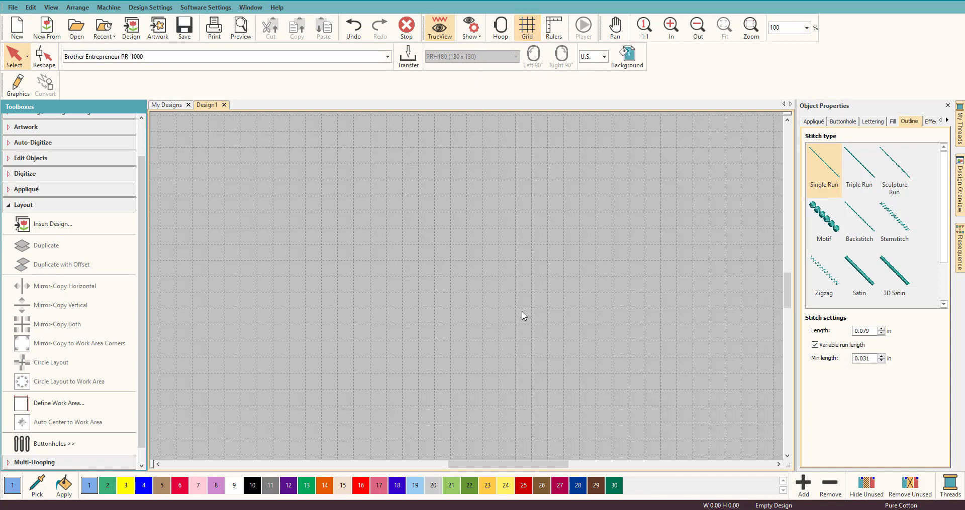
{"action": "scroll", "coordinate": [469, 286], "scroll_direction": "up", "scroll_amount": 3}
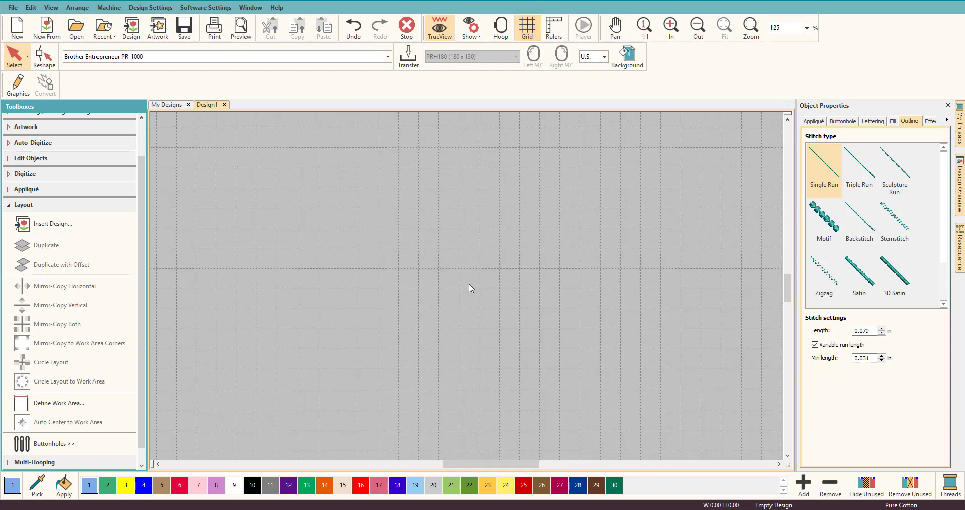
{"action": "left_click", "coordinate": [41, 204]}
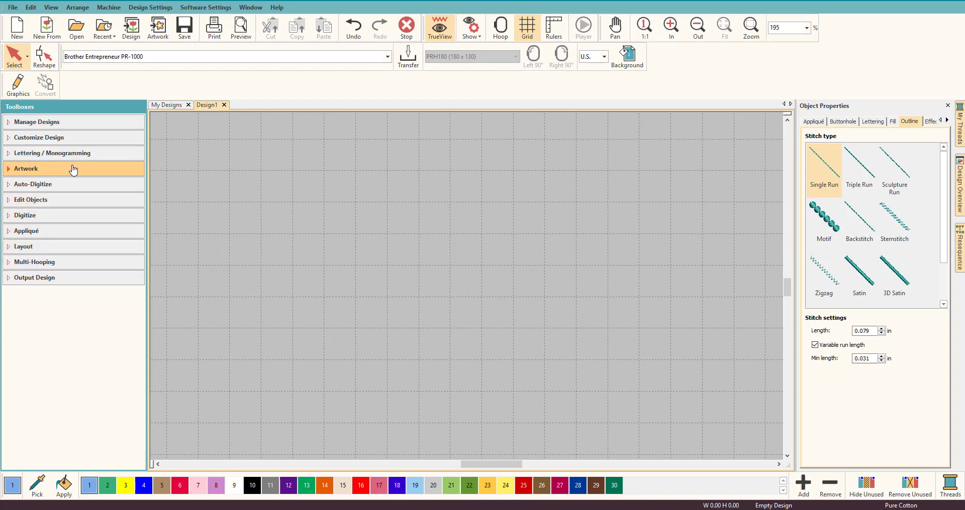
{"action": "left_click", "coordinate": [57, 217]}
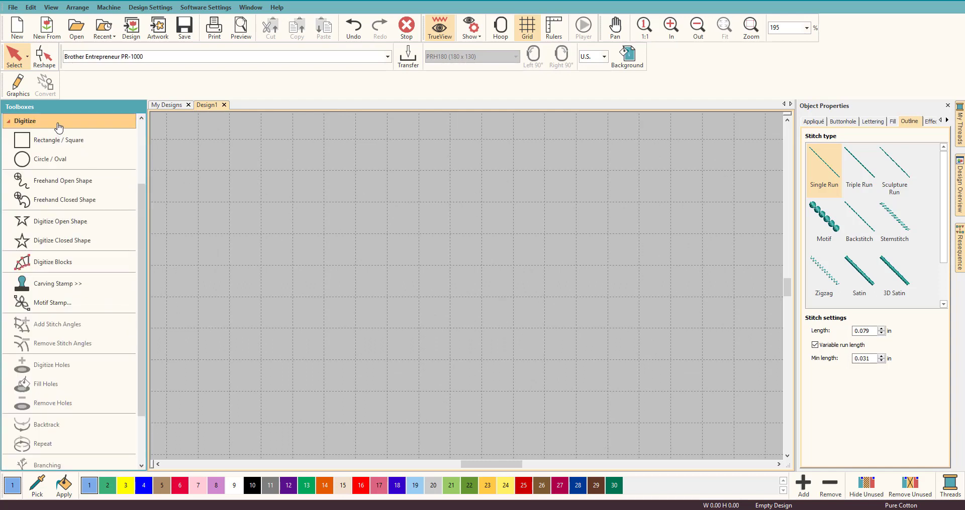
Step: Digitize a three-point semicircular open-shape arc, about 0.785 × 0.395 in, as single run
{"action": "left_click", "coordinate": [66, 221]}
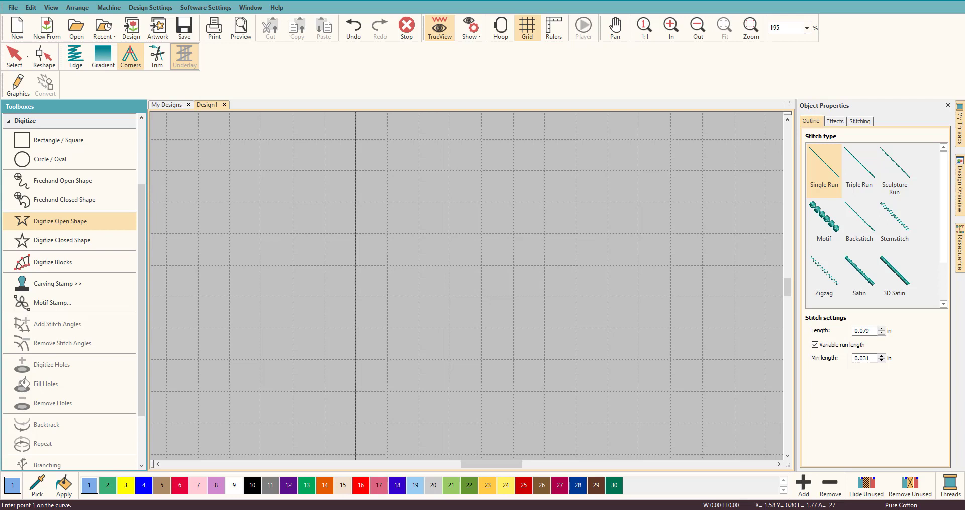
{"action": "left_click", "coordinate": [355, 233]}
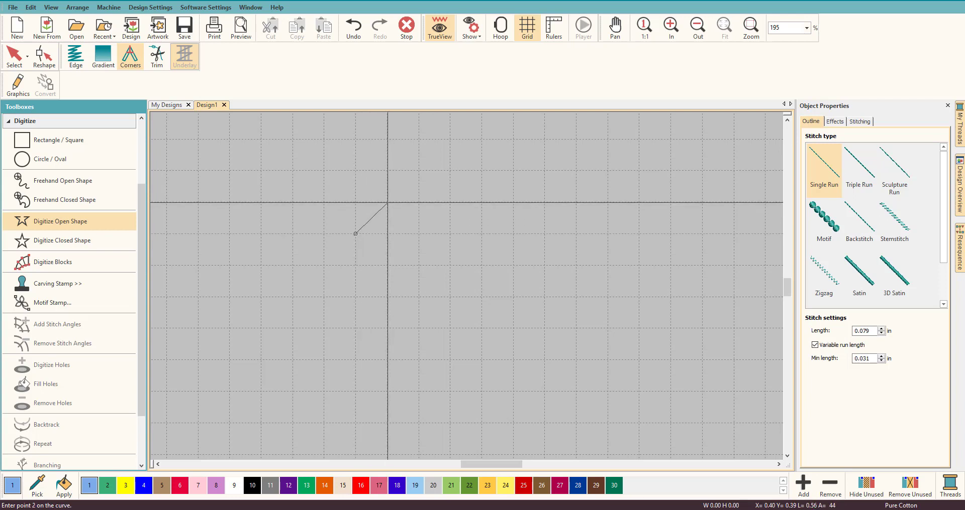
{"action": "left_click", "coordinate": [387, 203]}
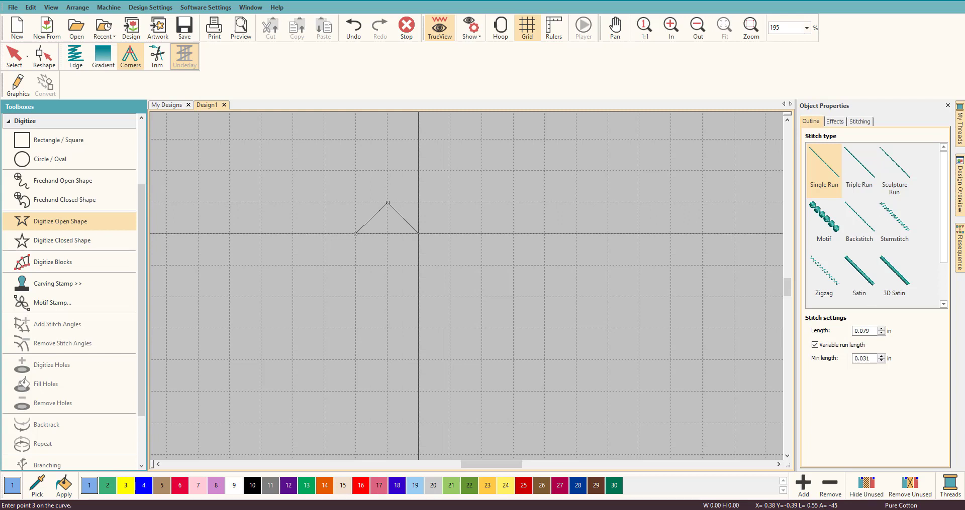
{"action": "left_click", "coordinate": [418, 234]}
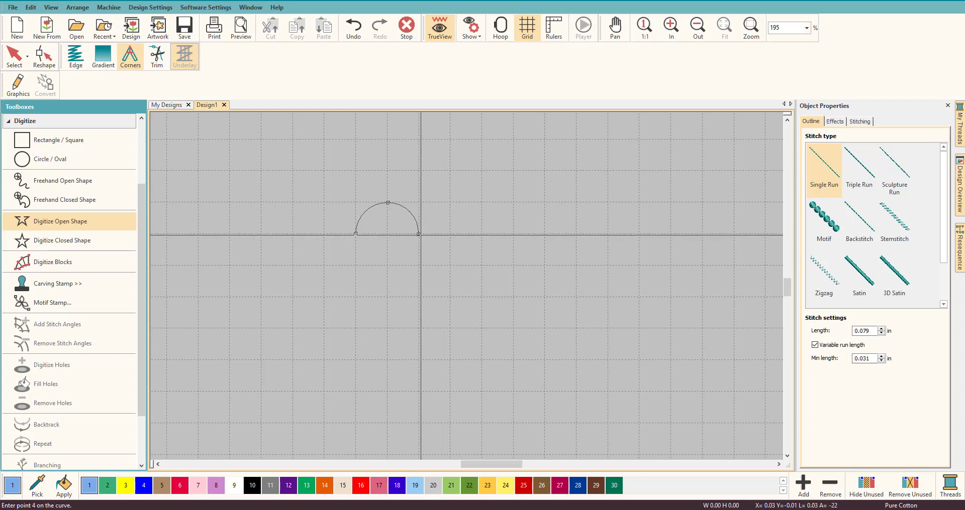
{"action": "key", "text": "Return"}
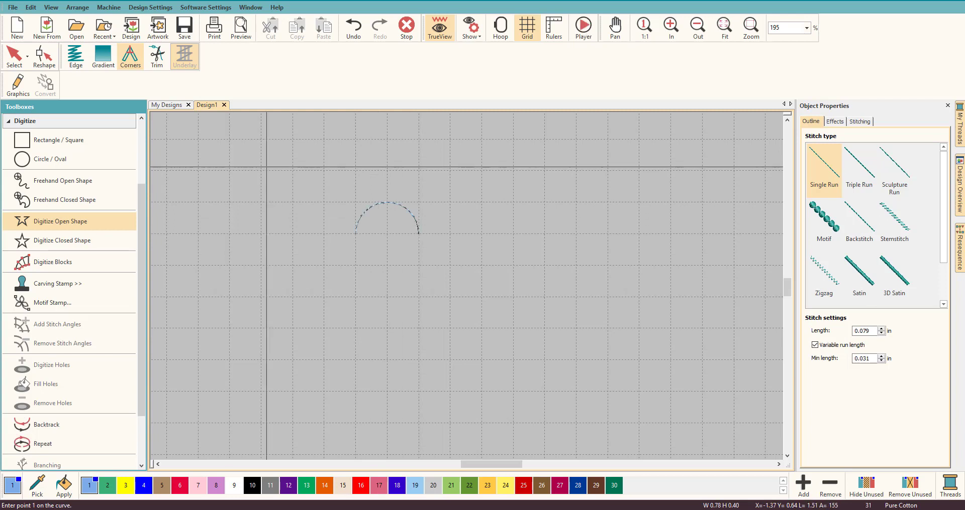
Step: Switch to the Select tool and select the new arc
{"action": "left_click", "coordinate": [15, 57]}
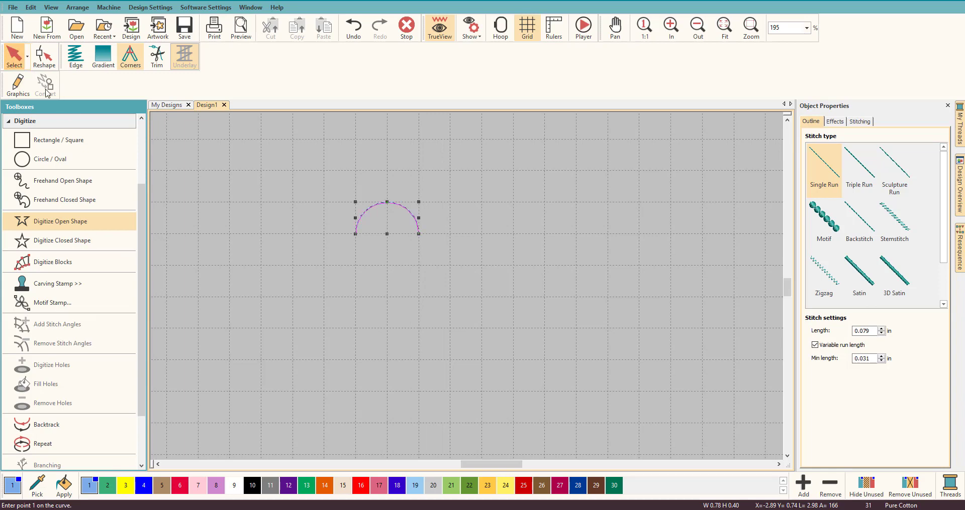
{"action": "left_click", "coordinate": [393, 283]}
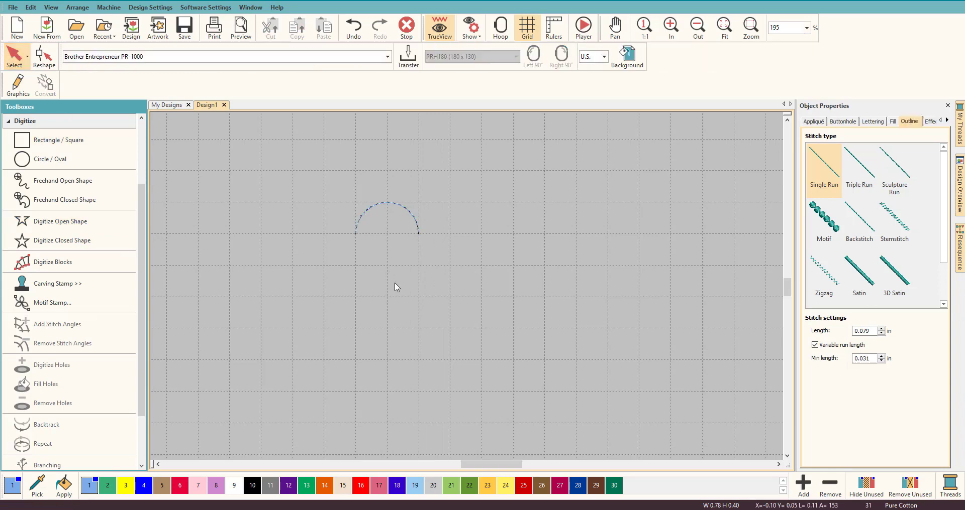
{"action": "left_click", "coordinate": [415, 217]}
{"action": "left_click", "coordinate": [389, 270]}
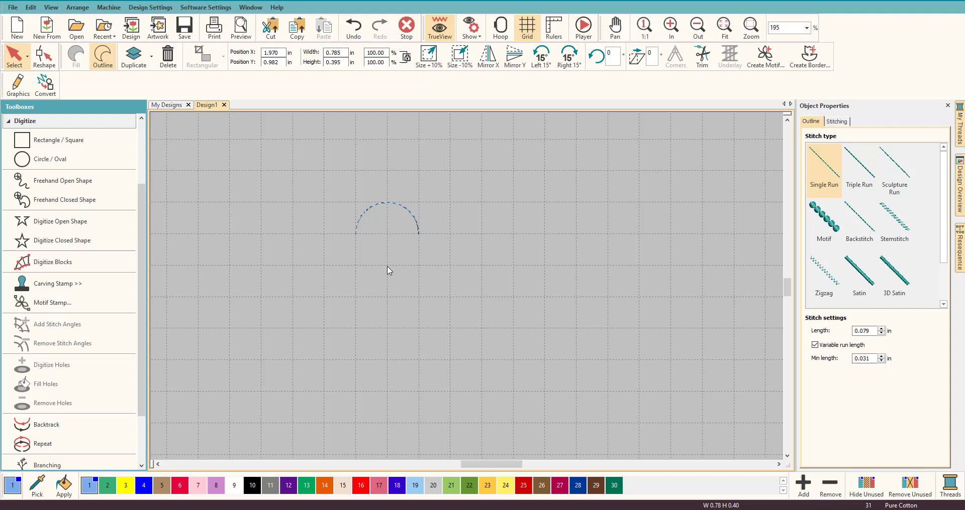
{"action": "left_click", "coordinate": [388, 205]}
Step: Mirror-copy the arc horizontally at its right end, merge them, and select both arches (1.594 in wide)
{"action": "left_click", "coordinate": [57, 123]}
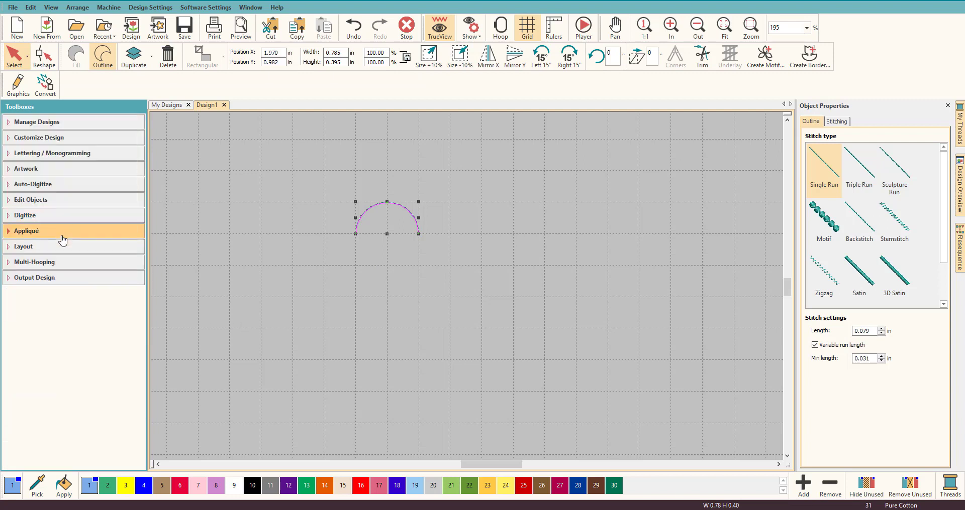
{"action": "left_click", "coordinate": [62, 247]}
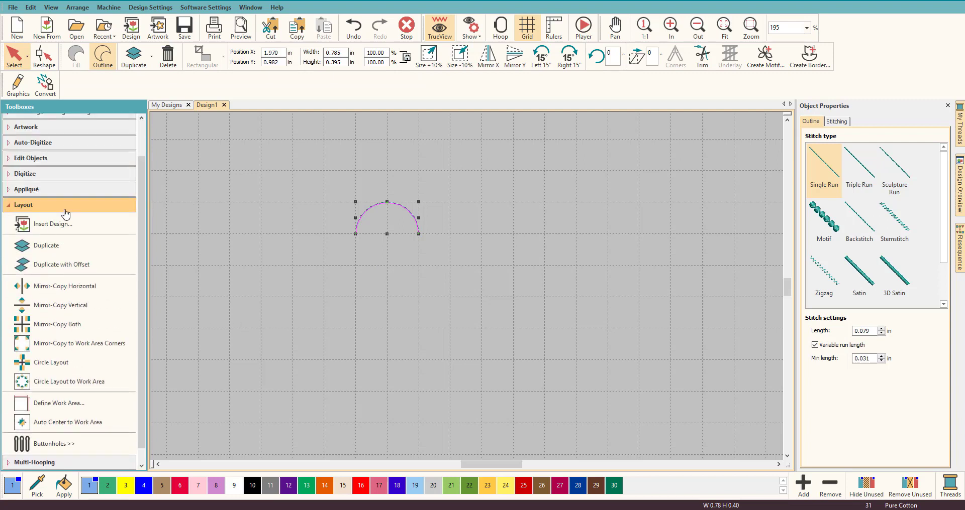
{"action": "left_click", "coordinate": [80, 287]}
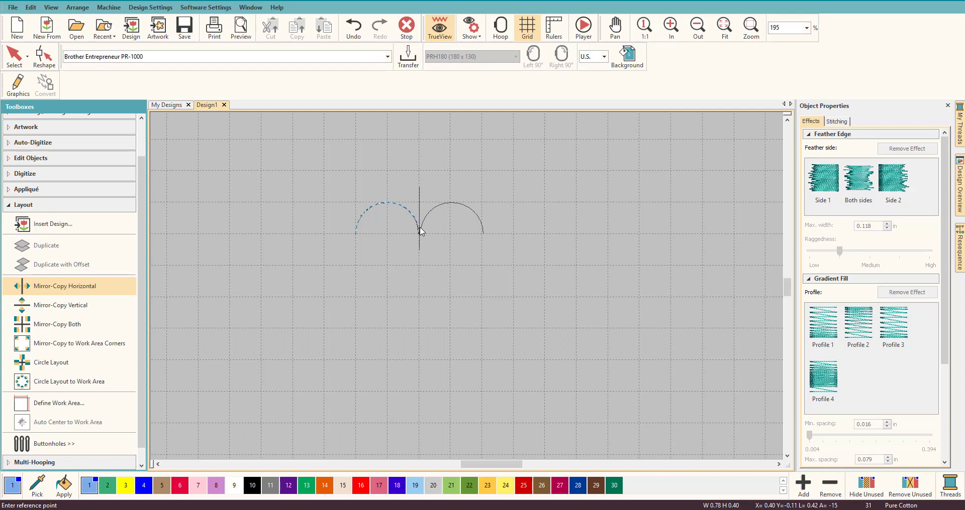
{"action": "left_click", "coordinate": [421, 231]}
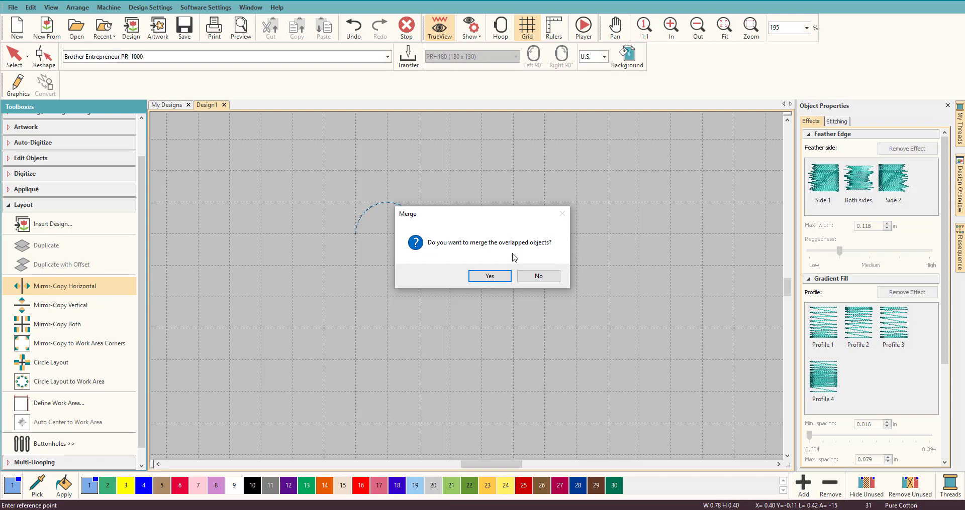
{"action": "left_click", "coordinate": [490, 276]}
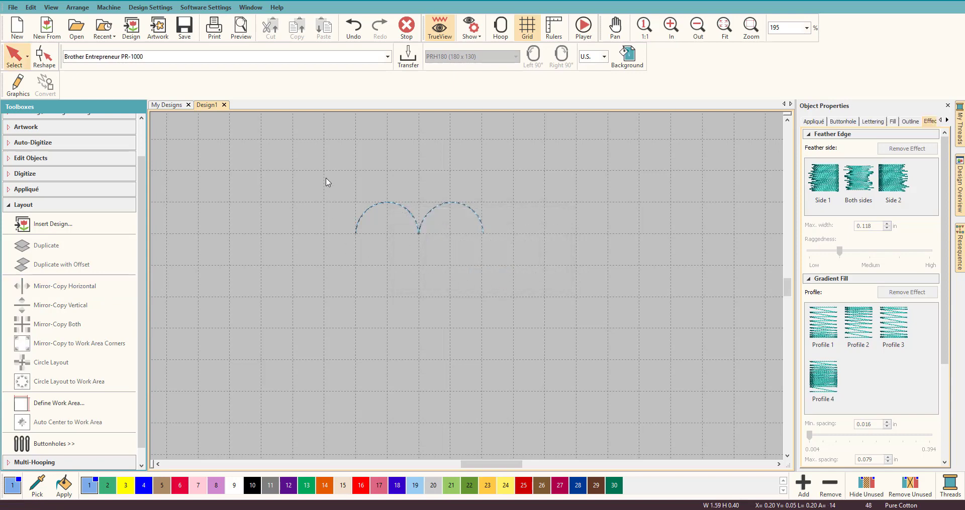
{"action": "left_click_drag", "start_coordinate": [325, 179], "coordinate": [512, 265]}
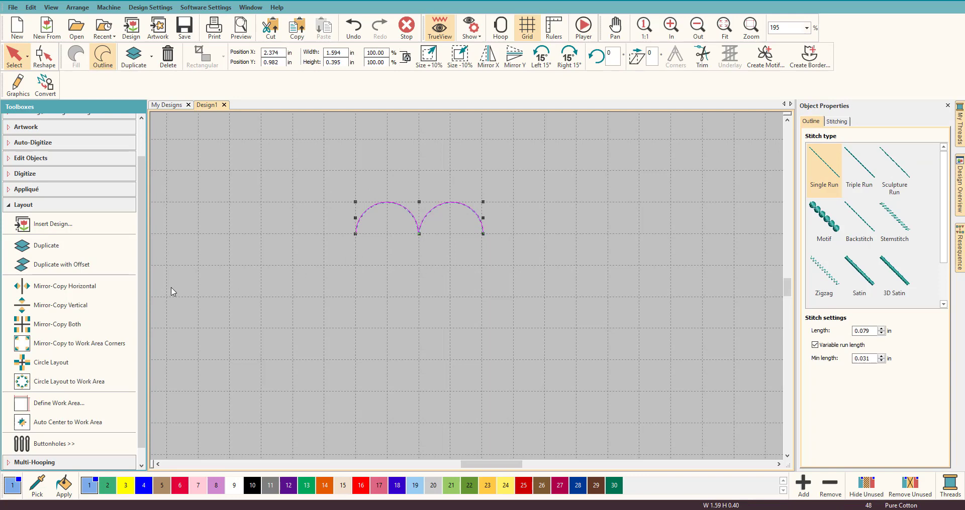
Step: Mirror-copy the two arches at their right end and merge into four arches, 3.20 × 0.40 in
{"action": "left_click", "coordinate": [92, 288]}
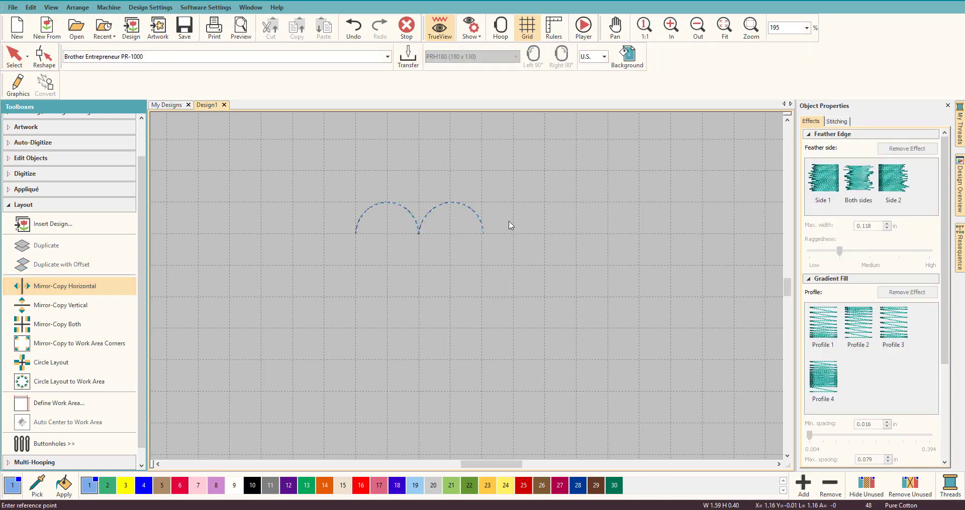
{"action": "left_click", "coordinate": [485, 231]}
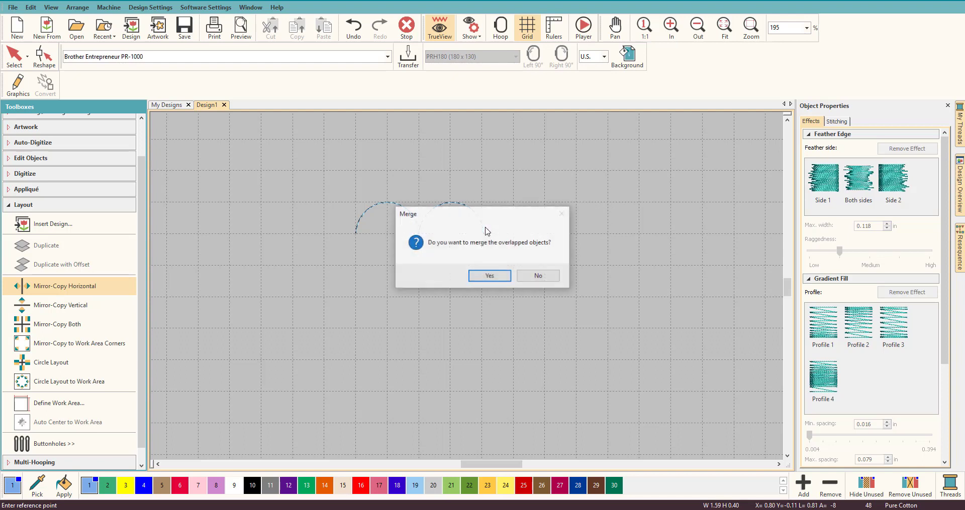
{"action": "left_click", "coordinate": [503, 275]}
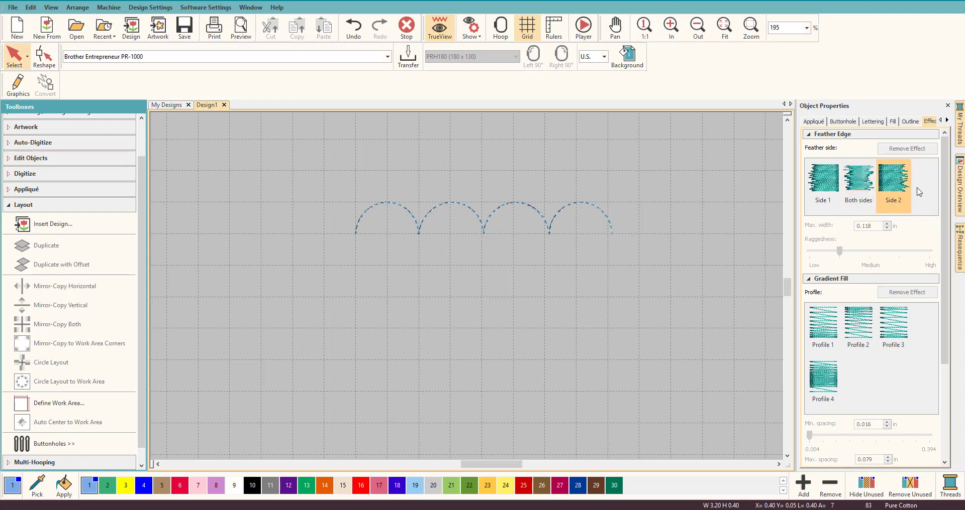
Step: Open the Resequence list, bring the row into view, and select the four-arch outline
{"action": "left_click", "coordinate": [960, 248]}
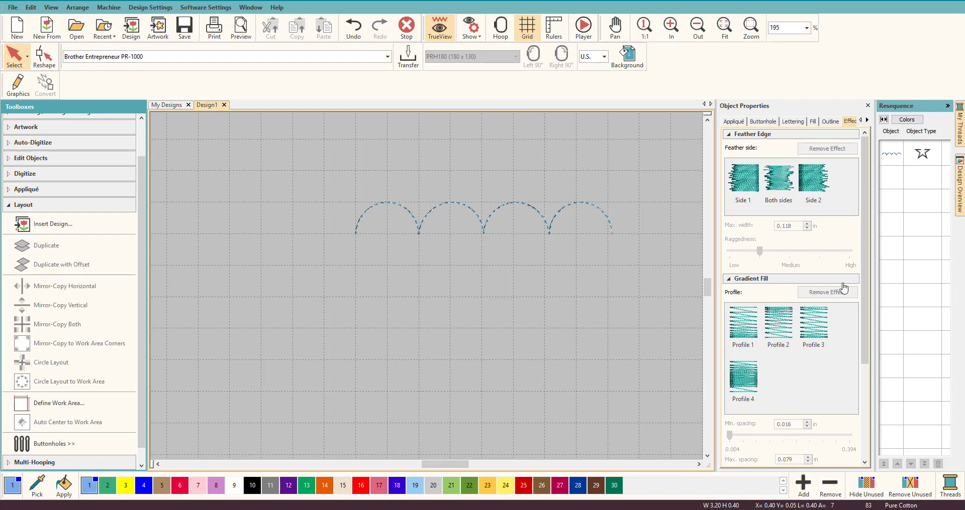
{"action": "left_click", "coordinate": [697, 465]}
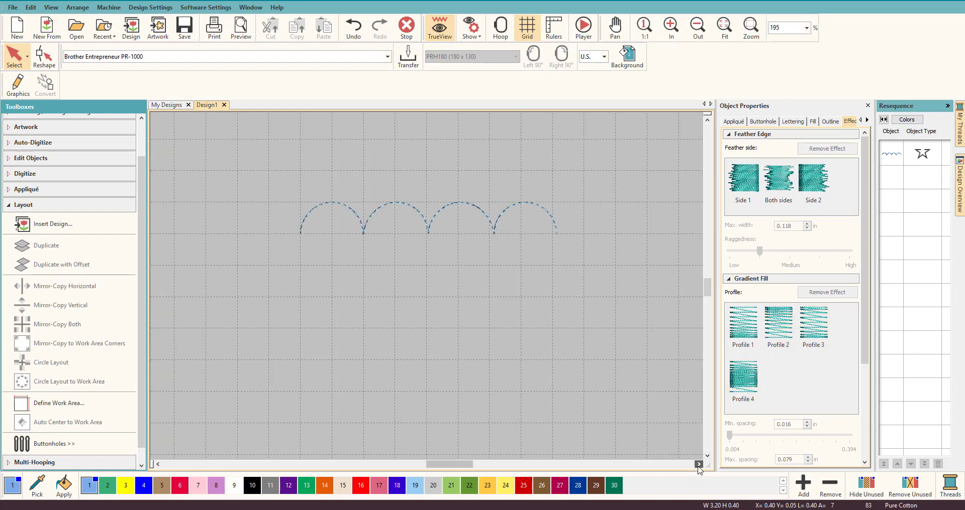
{"action": "left_click", "coordinate": [519, 207]}
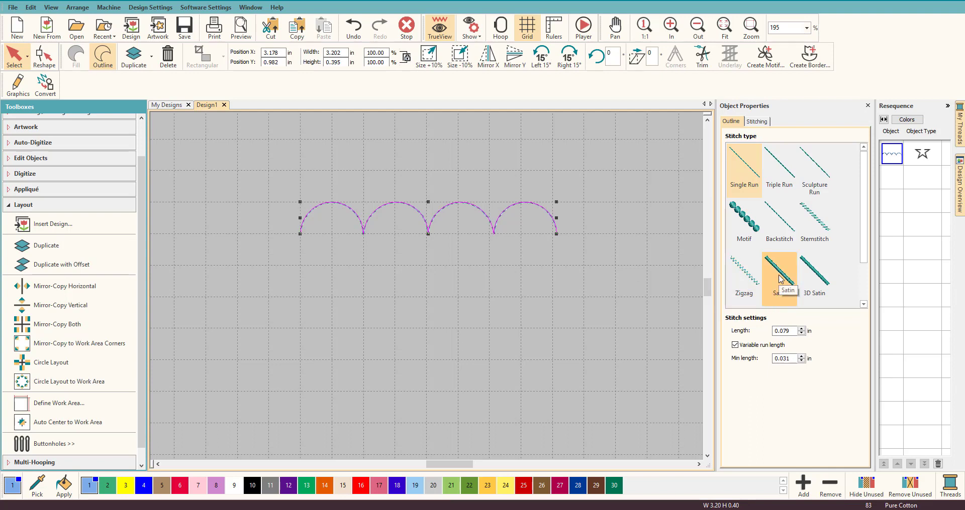
Step: Switch the four-arch outline to Satin stitch and turn Corners off for rounded joins
{"action": "left_click", "coordinate": [760, 282]}
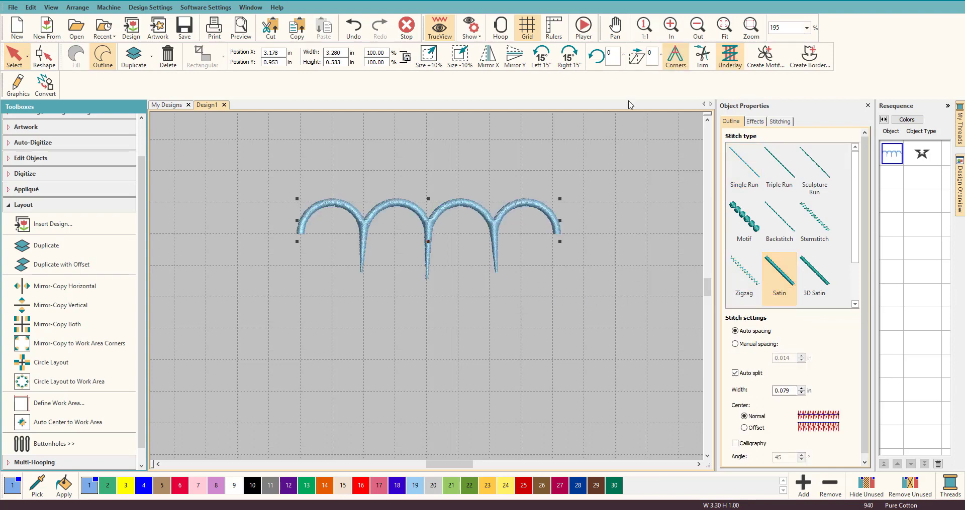
{"action": "left_click", "coordinate": [675, 56]}
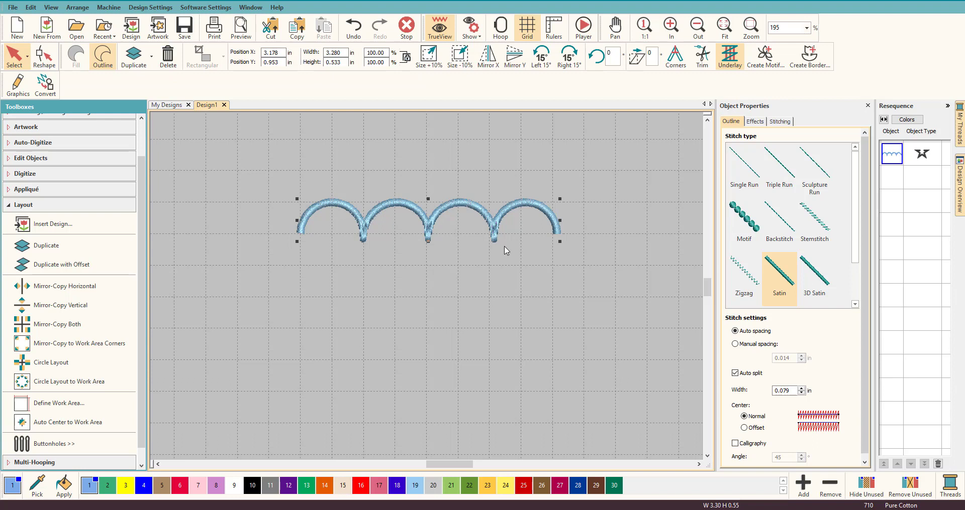
Step: Delete the four arches and return to the Digitize toolbox
{"action": "key", "text": "Delete"}
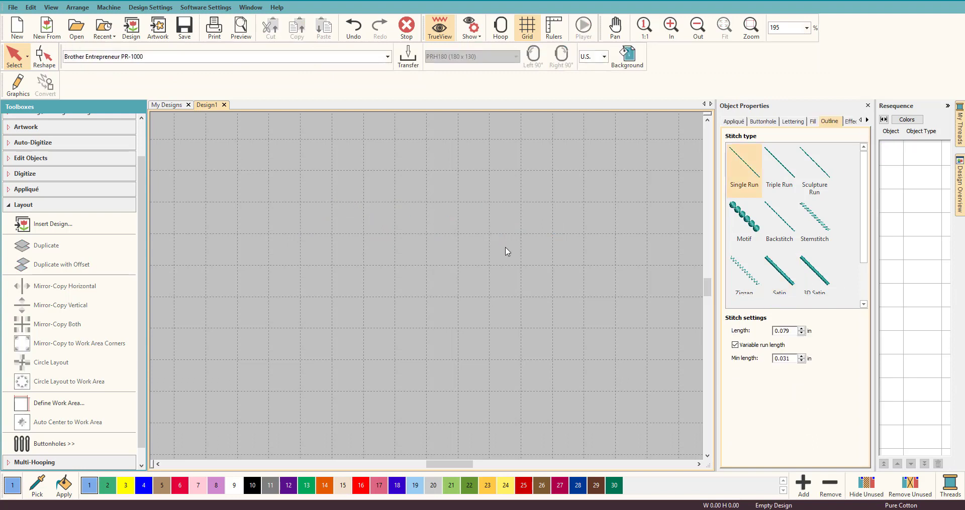
{"action": "left_click", "coordinate": [38, 206]}
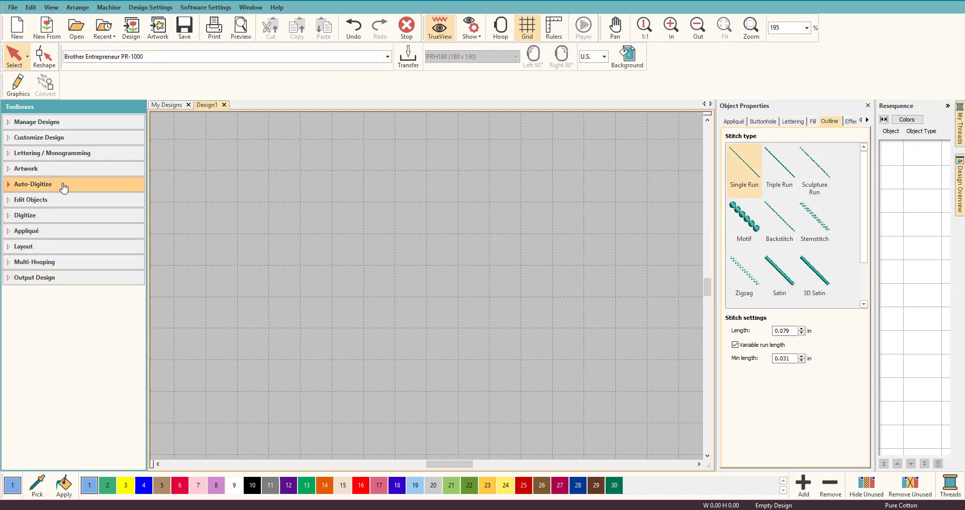
{"action": "left_click", "coordinate": [56, 215]}
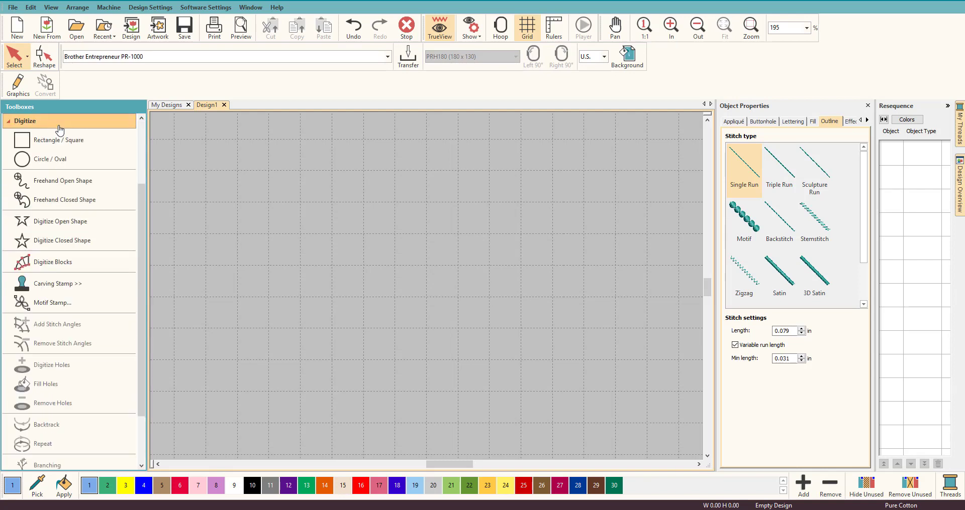
Step: Digitize a new three-point semicircular open-shape arc and select it
{"action": "left_click", "coordinate": [70, 221]}
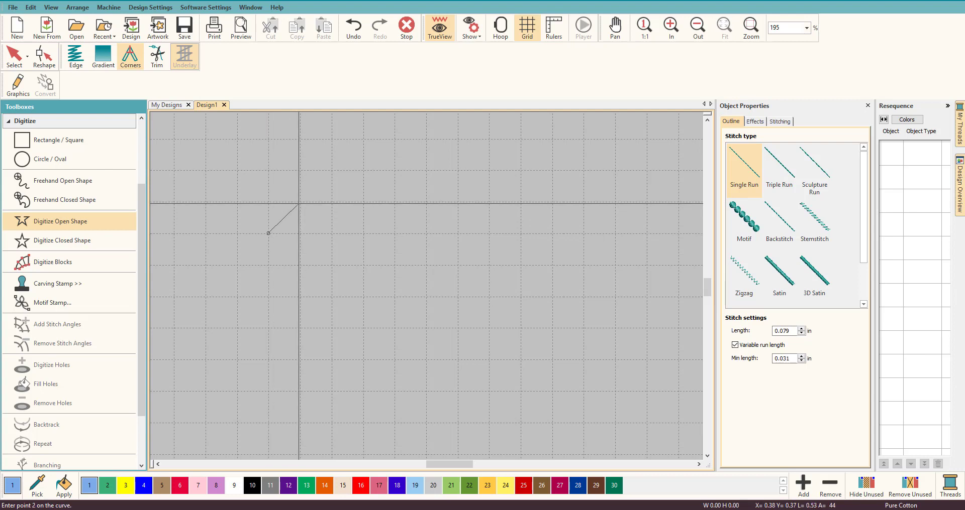
{"action": "left_click", "coordinate": [300, 202]}
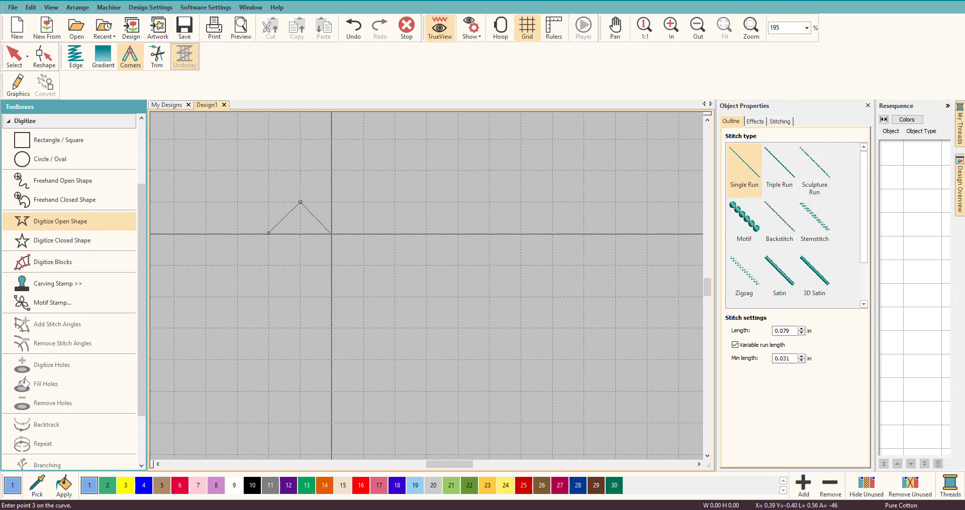
{"action": "left_click", "coordinate": [332, 233]}
{"action": "key", "text": "Return"}
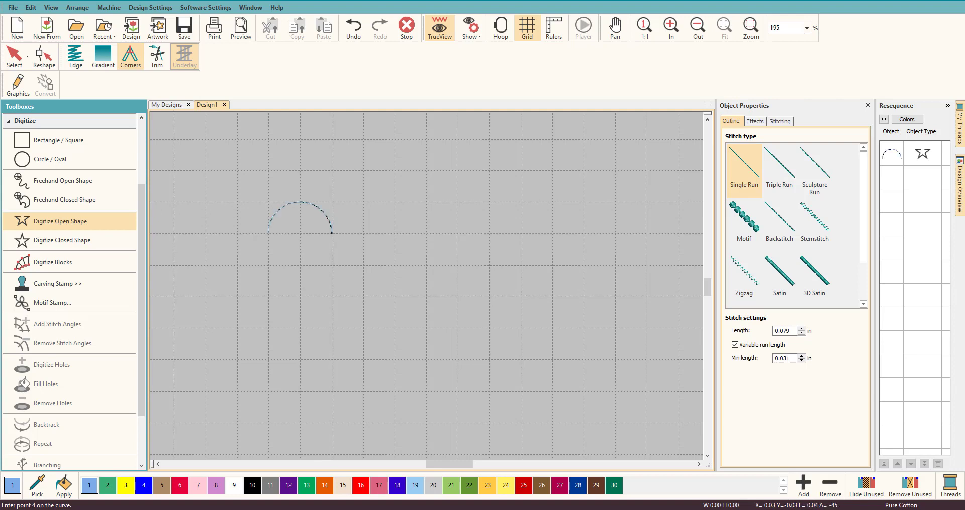
{"action": "key", "text": "Escape"}
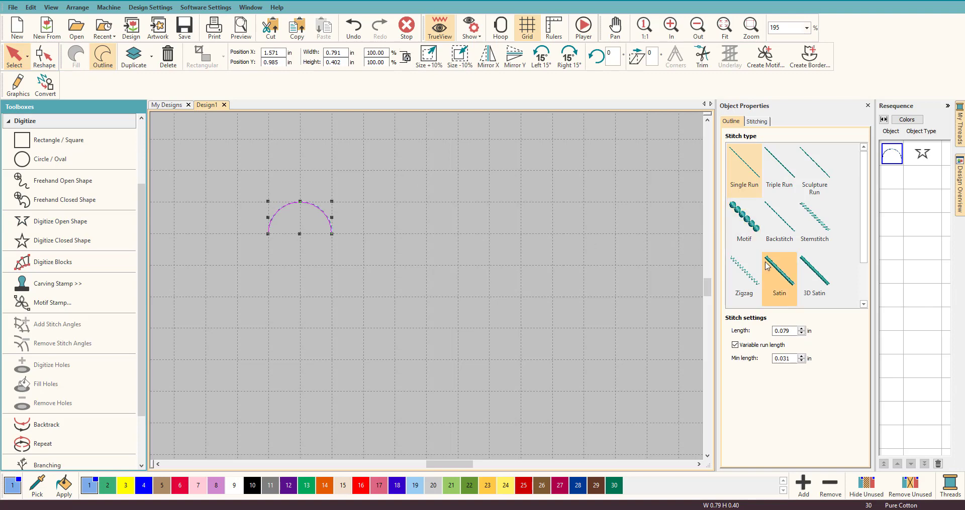
Step: Change the new arc to Satin stitch, now 0.870 × 0.441 in
{"action": "left_click", "coordinate": [779, 274]}
{"action": "left_click", "coordinate": [429, 288]}
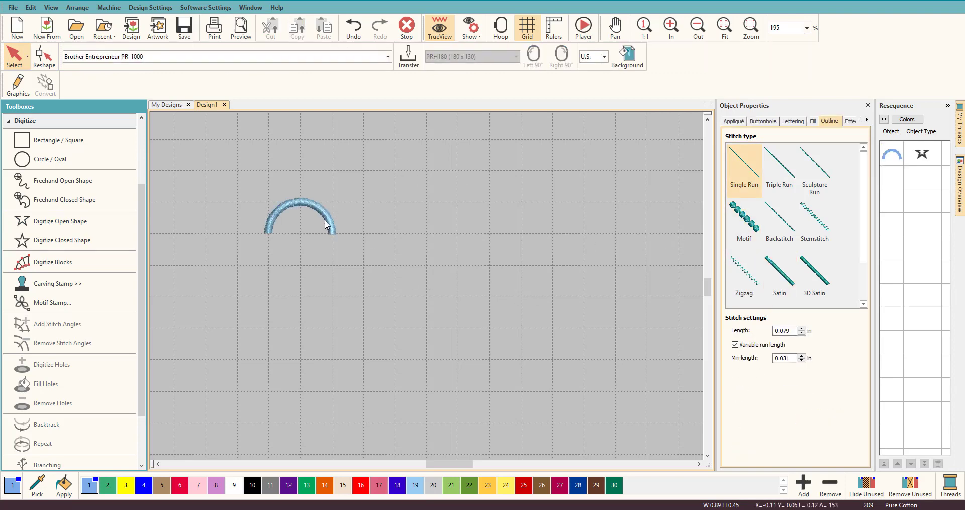
{"action": "left_click", "coordinate": [326, 223]}
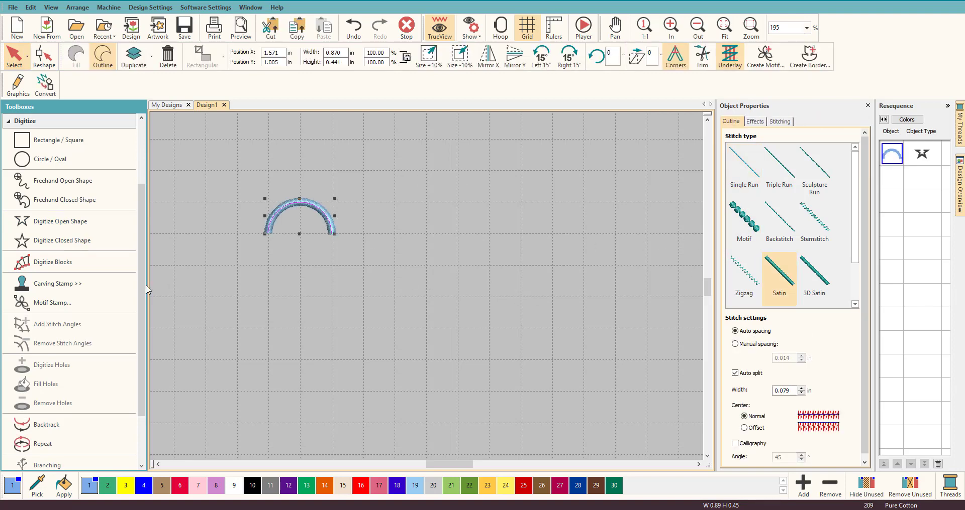
{"action": "left_click", "coordinate": [80, 124]}
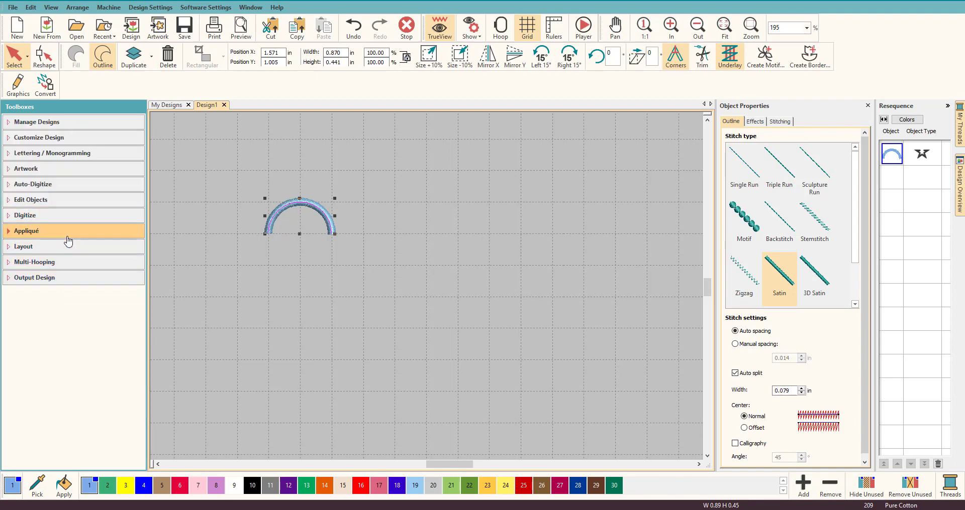
Step: Mirror-copy the satin arc horizontally against its right end
{"action": "left_click", "coordinate": [59, 247]}
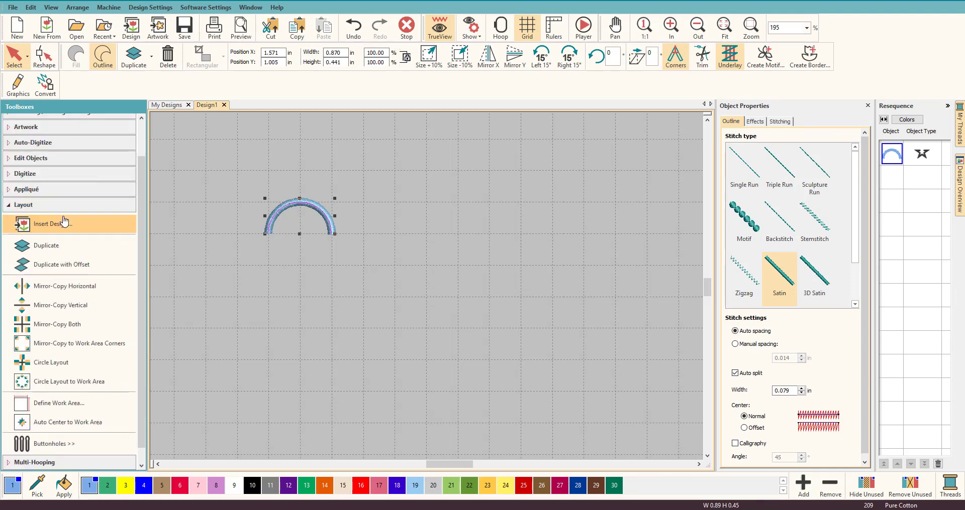
{"action": "left_click", "coordinate": [58, 286]}
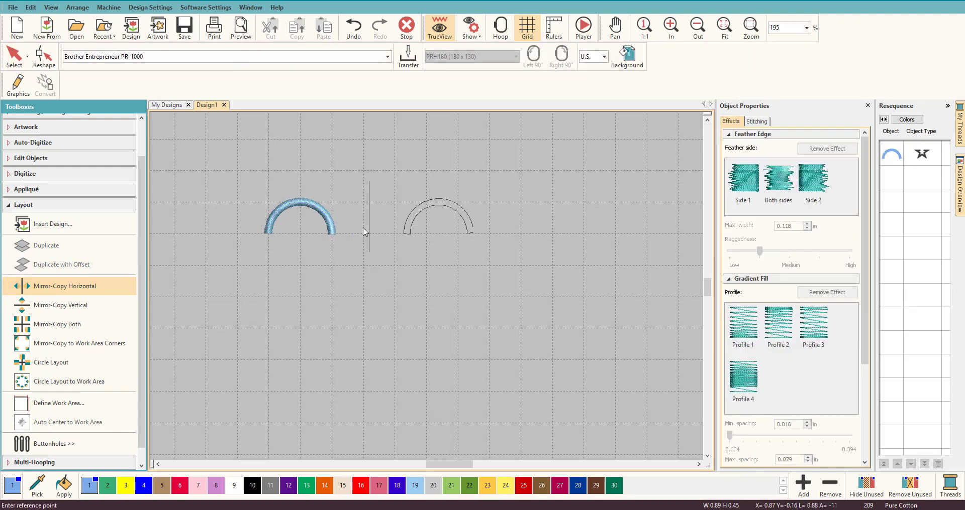
{"action": "left_click", "coordinate": [335, 230]}
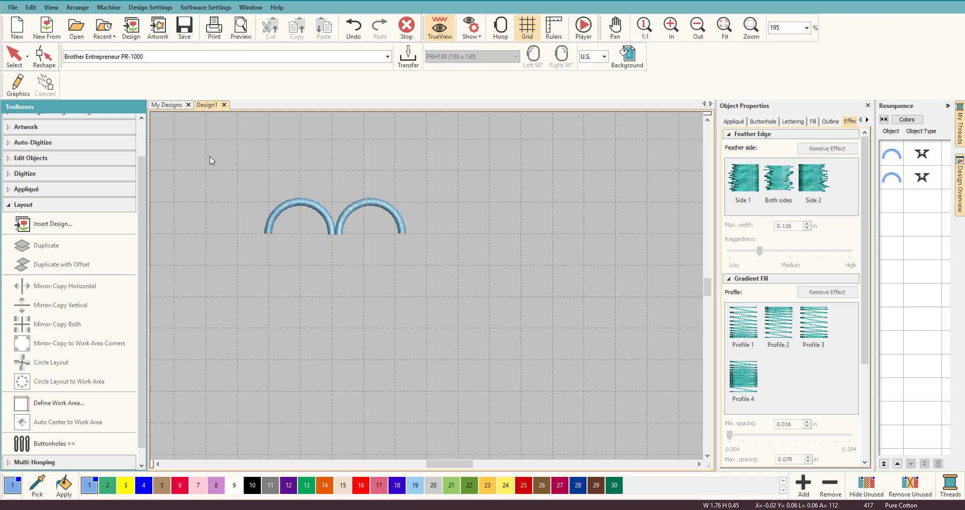
Step: Select both arcs and mirror-copy them rightward, making four satin arches 3.52 × 0.45 in
{"action": "left_click_drag", "start_coordinate": [211, 159], "coordinate": [428, 282]}
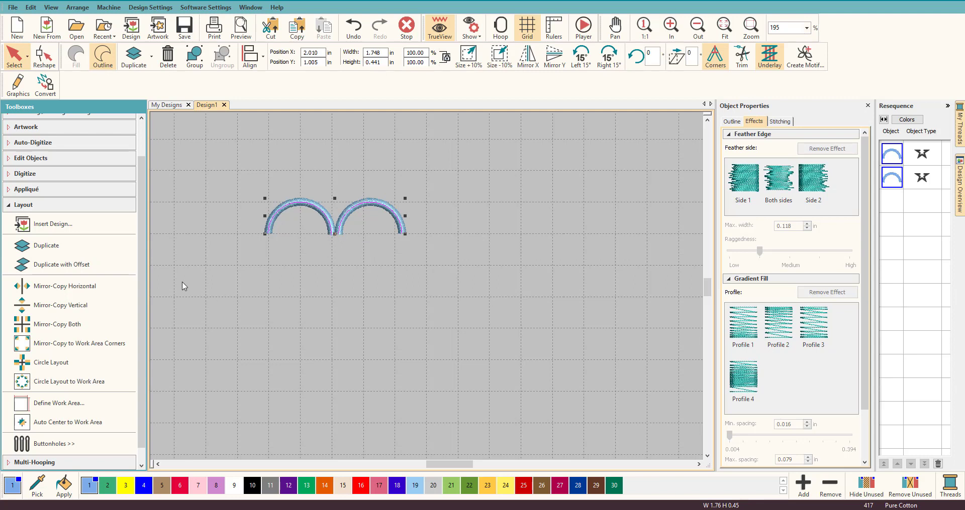
{"action": "left_click", "coordinate": [79, 287]}
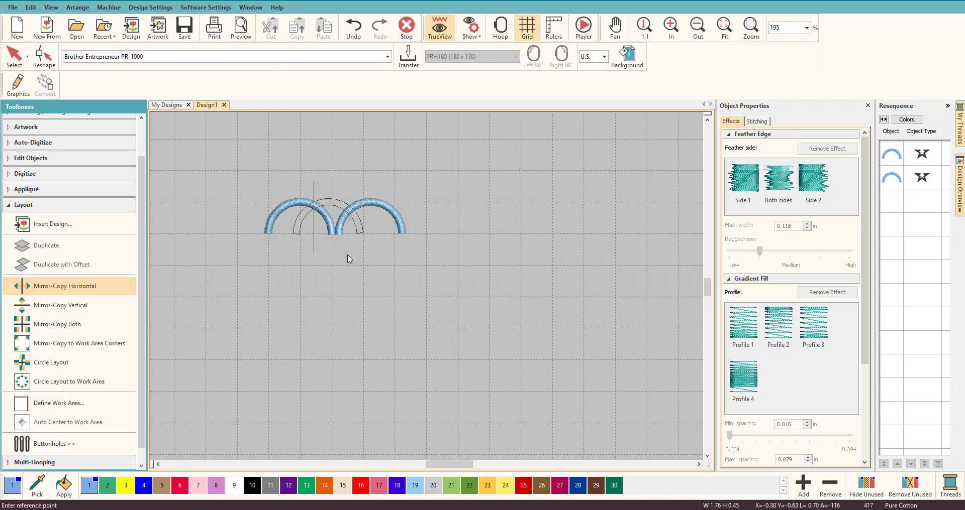
{"action": "left_click", "coordinate": [406, 245]}
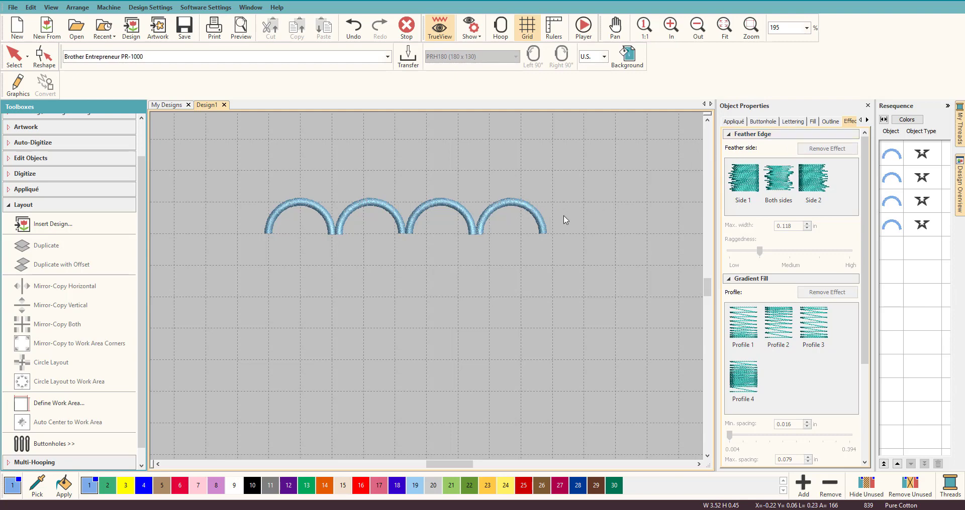
{"action": "left_click", "coordinate": [523, 206]}
{"action": "left_click", "coordinate": [734, 224]}
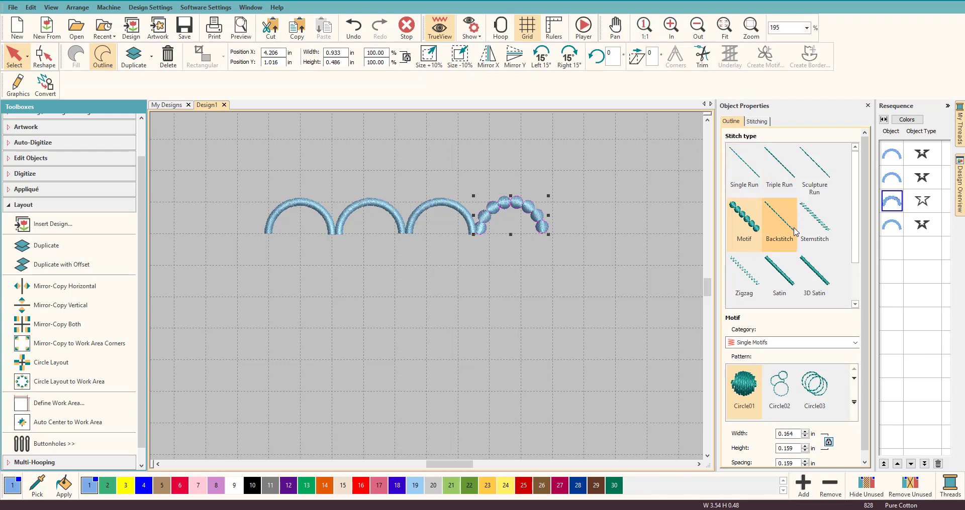
{"action": "left_click", "coordinate": [797, 253]}
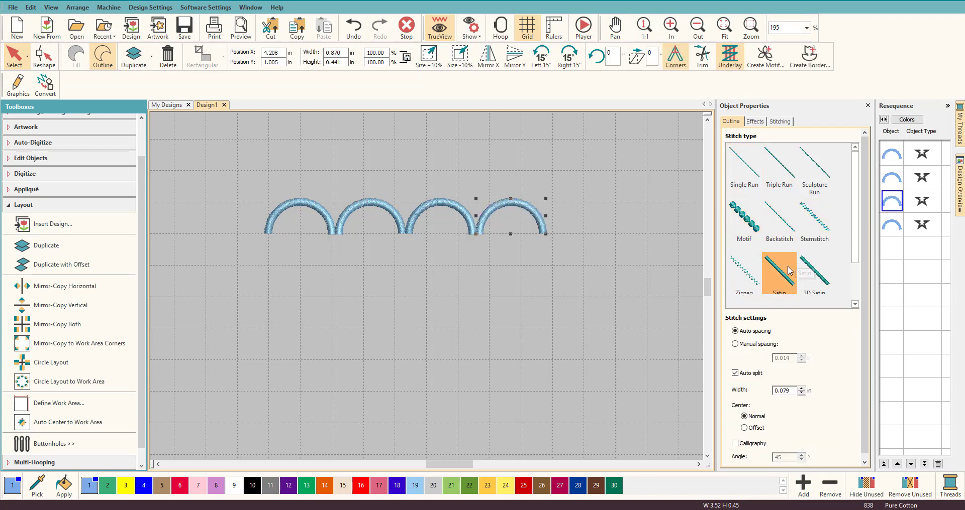
{"action": "left_click", "coordinate": [398, 248]}
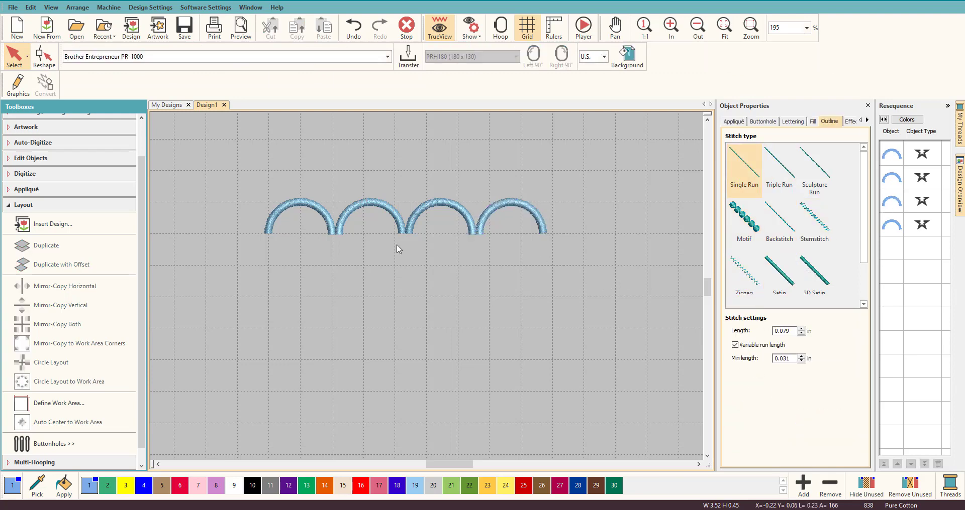
{"action": "left_click", "coordinate": [278, 206]}
Step: Drag the leftmost arc down, mirror-merge it into a double arch, then delete that object
{"action": "left_click_drag", "start_coordinate": [286, 206], "coordinate": [281, 283]}
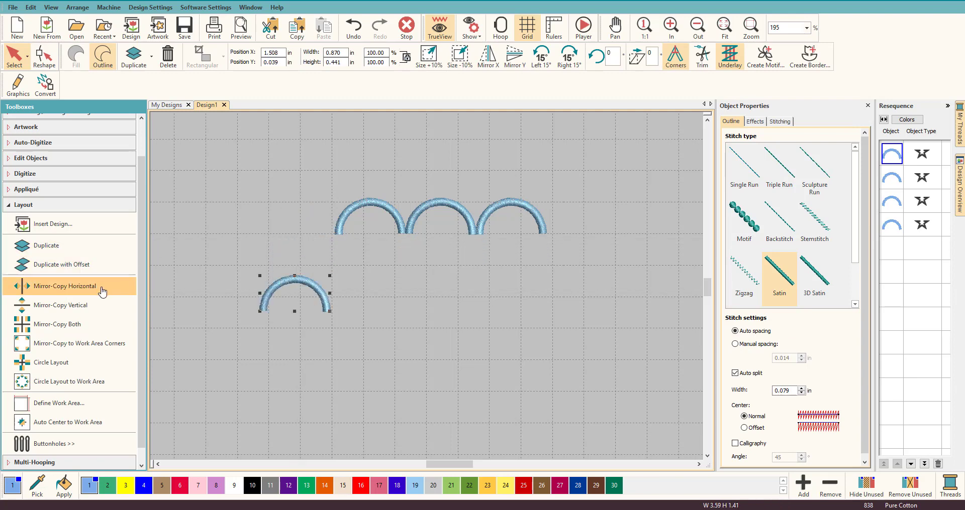
{"action": "left_click", "coordinate": [80, 290]}
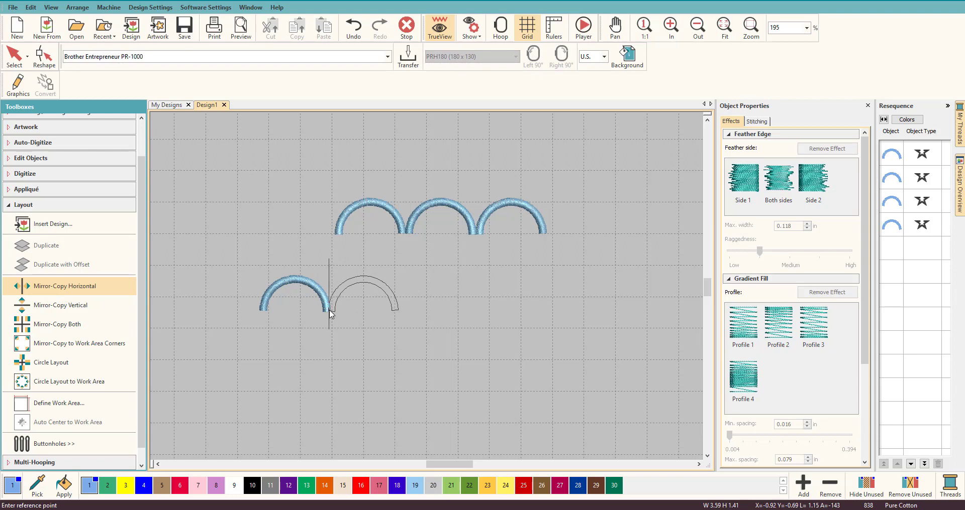
{"action": "left_click", "coordinate": [329, 314]}
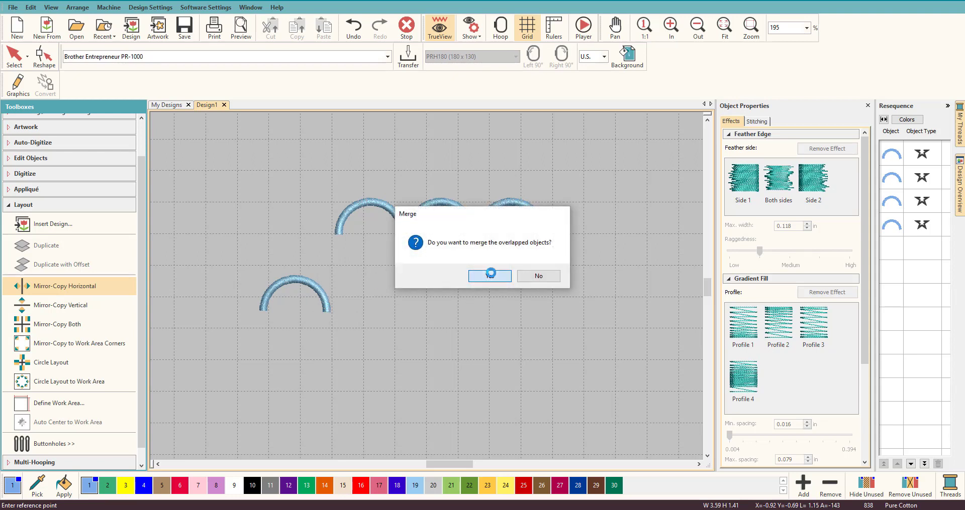
{"action": "left_click", "coordinate": [490, 275]}
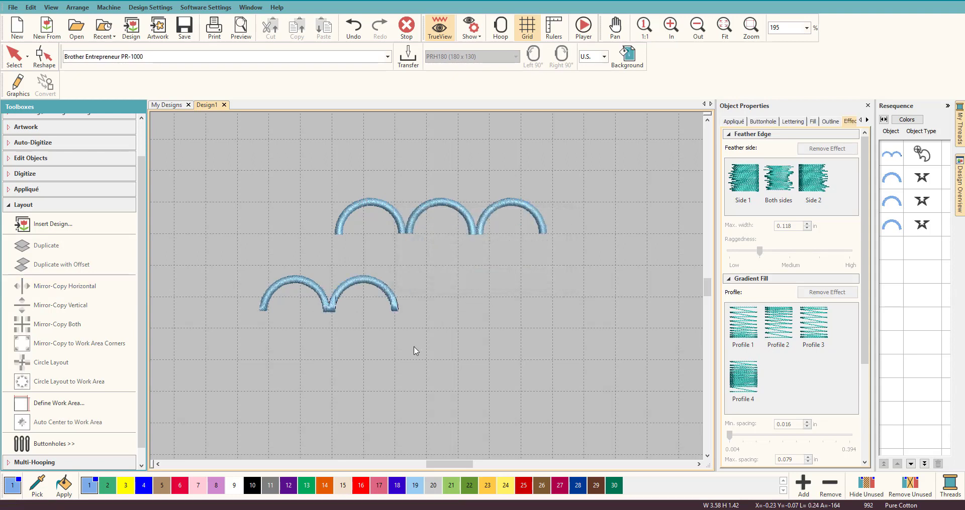
{"action": "left_click", "coordinate": [384, 294]}
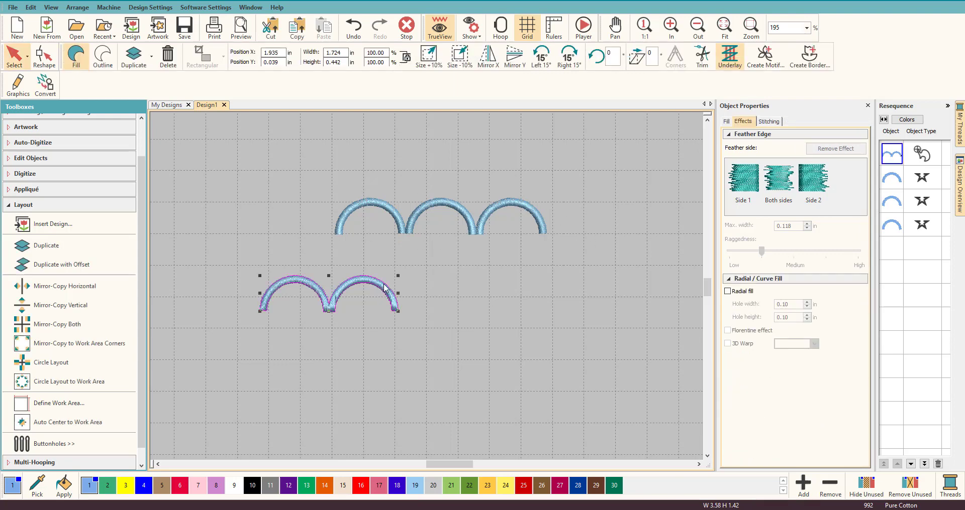
{"action": "key", "text": "Delete"}
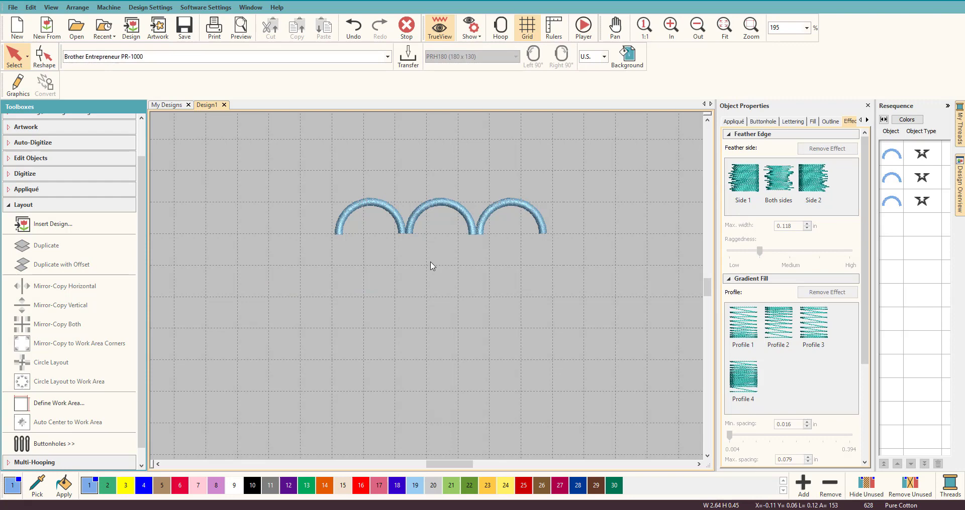
Step: Digitize a straight open-shape baseline from the first arc's left foot to the last arc's right foot
{"action": "left_click", "coordinate": [54, 206]}
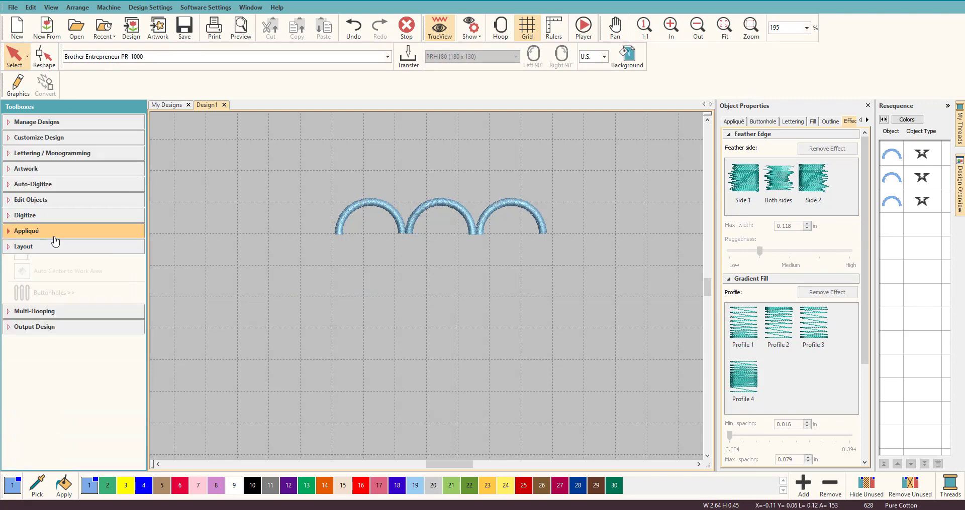
{"action": "left_click", "coordinate": [58, 201]}
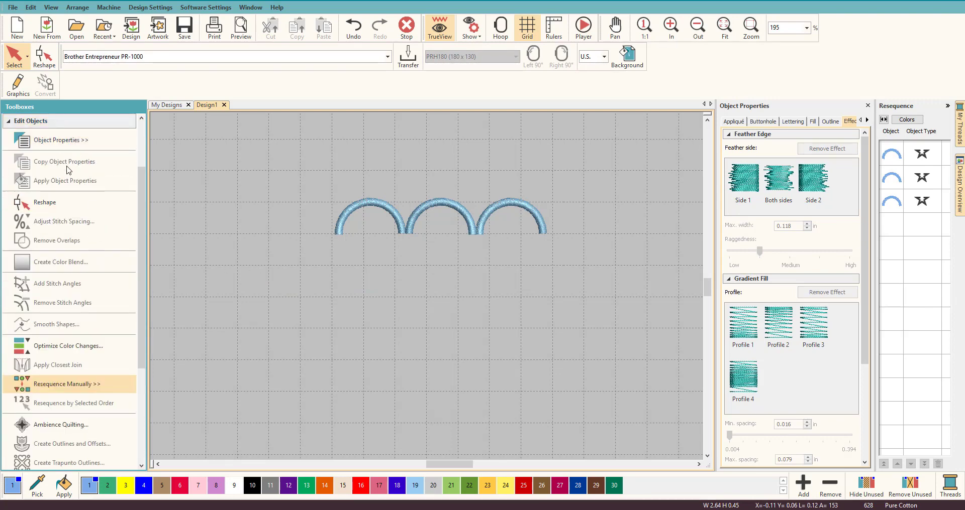
{"action": "left_click", "coordinate": [47, 121]}
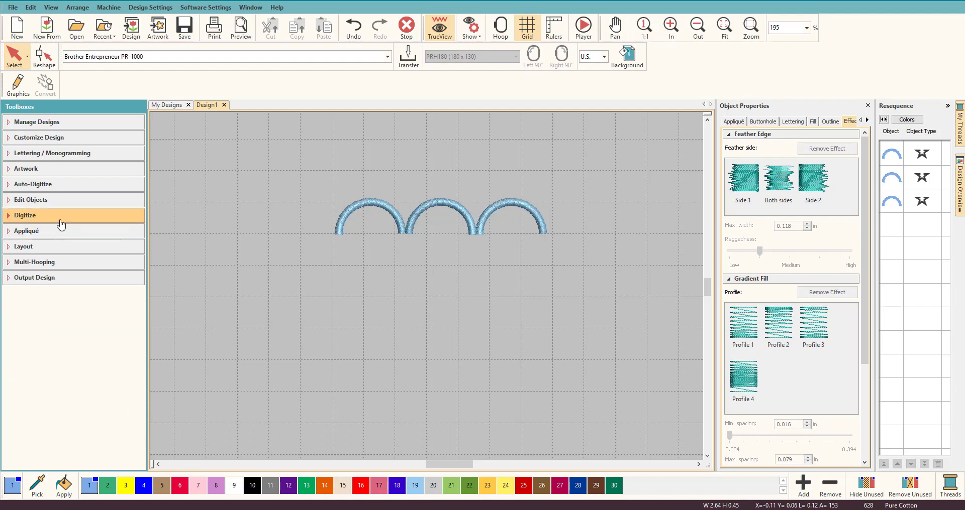
{"action": "left_click", "coordinate": [61, 225]}
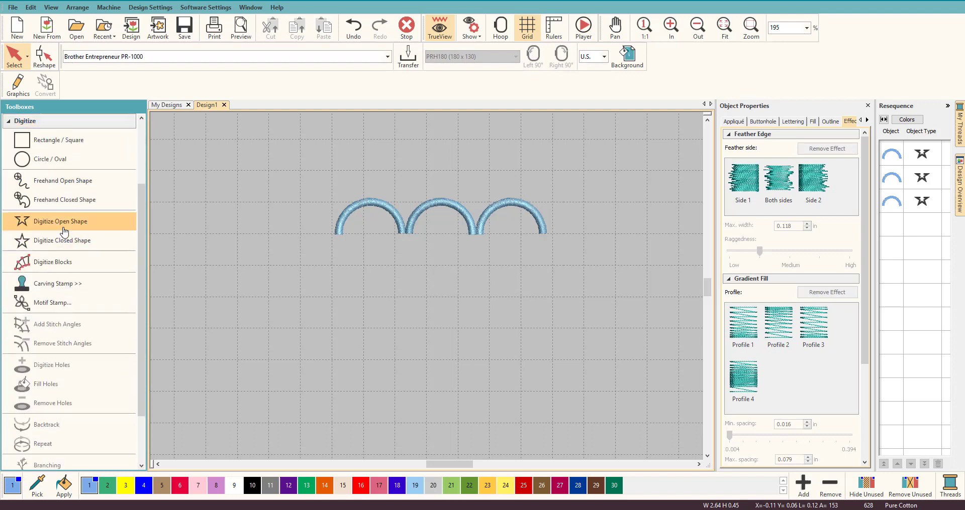
{"action": "left_click", "coordinate": [64, 231]}
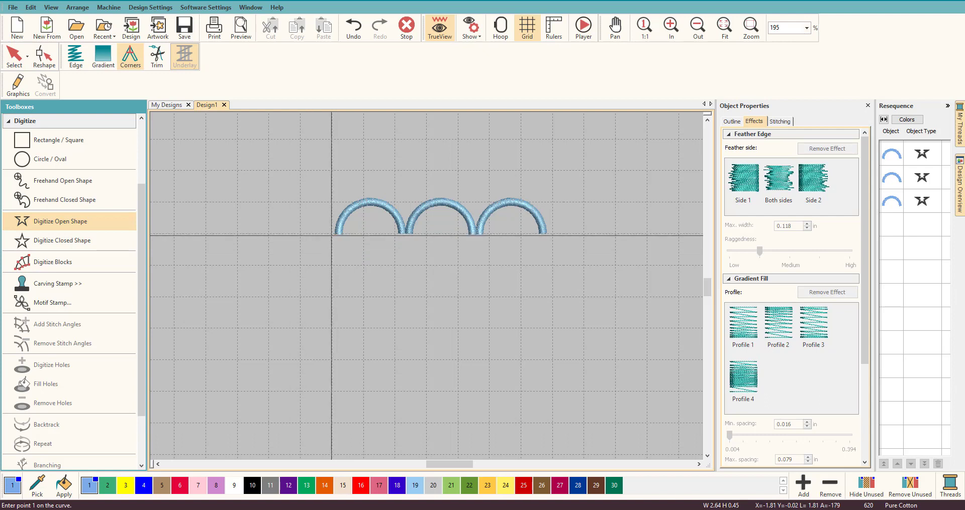
{"action": "left_click", "coordinate": [331, 235]}
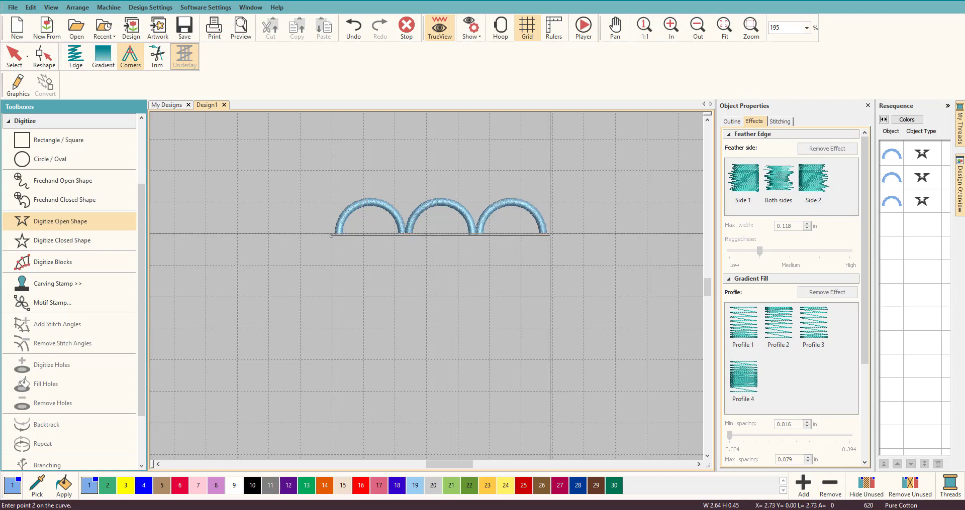
{"action": "left_click", "coordinate": [550, 233]}
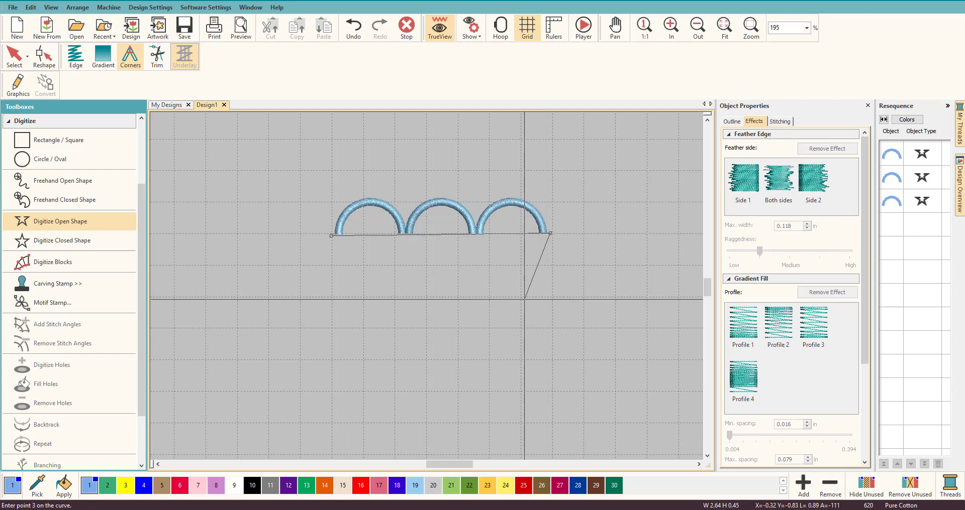
{"action": "key", "text": "Return"}
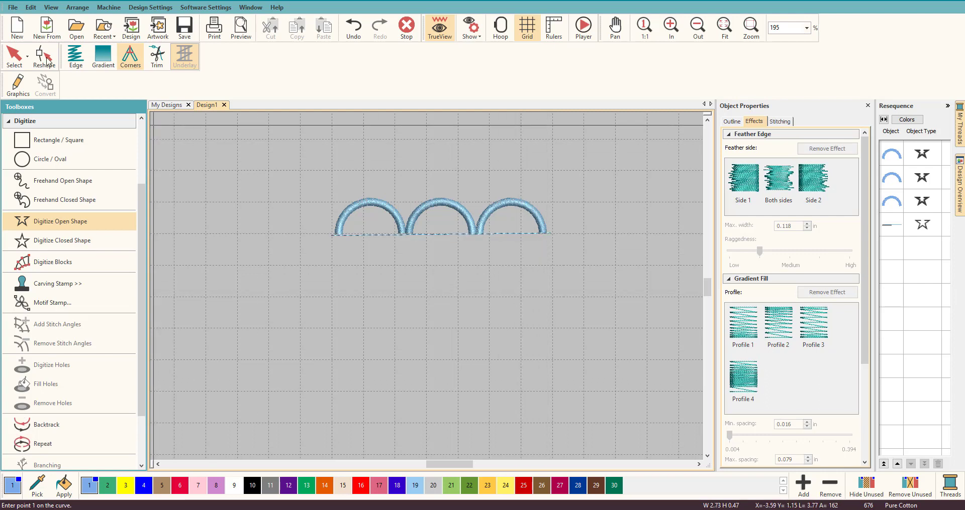
Step: Change the baseline under the three arcs to Satin stitch type, matching the scallops
{"action": "left_click", "coordinate": [14, 56]}
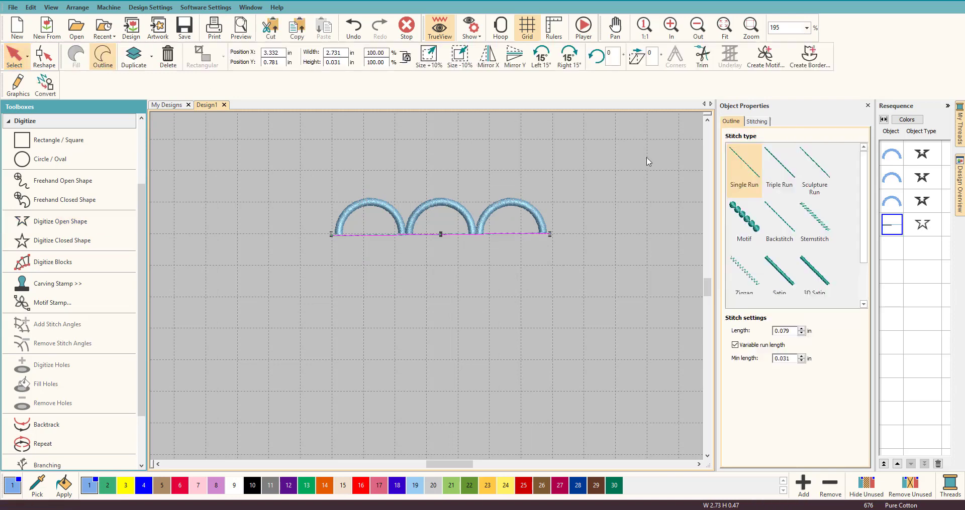
{"action": "left_click", "coordinate": [786, 278]}
{"action": "left_click", "coordinate": [499, 242]}
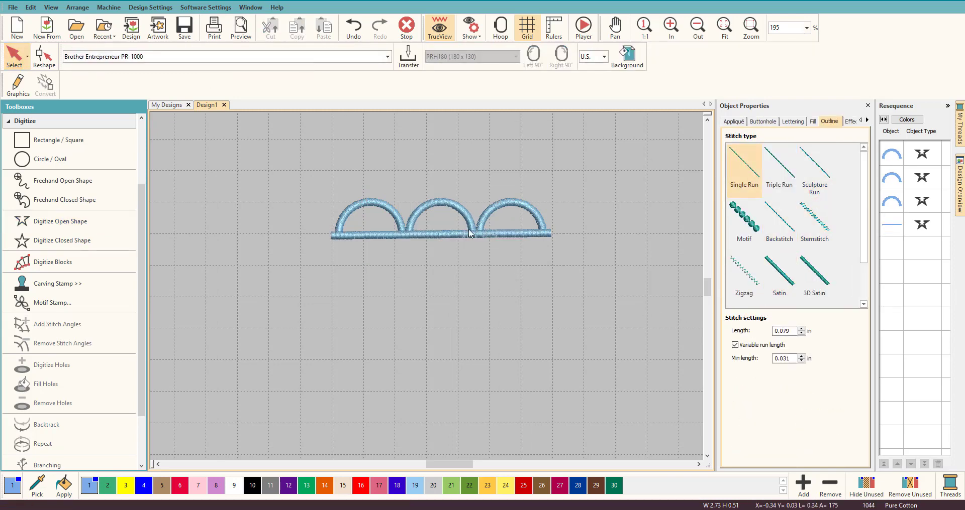